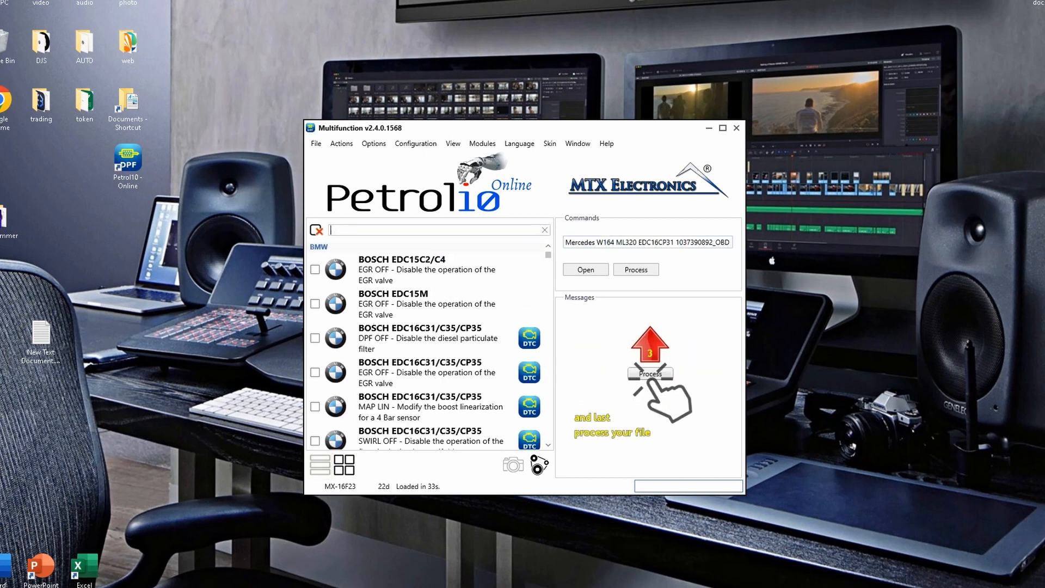
- Filter the function list by "cp31" and select the Mercedes BOSCH EDC16CP31 DPF OFF function
text(cp31)
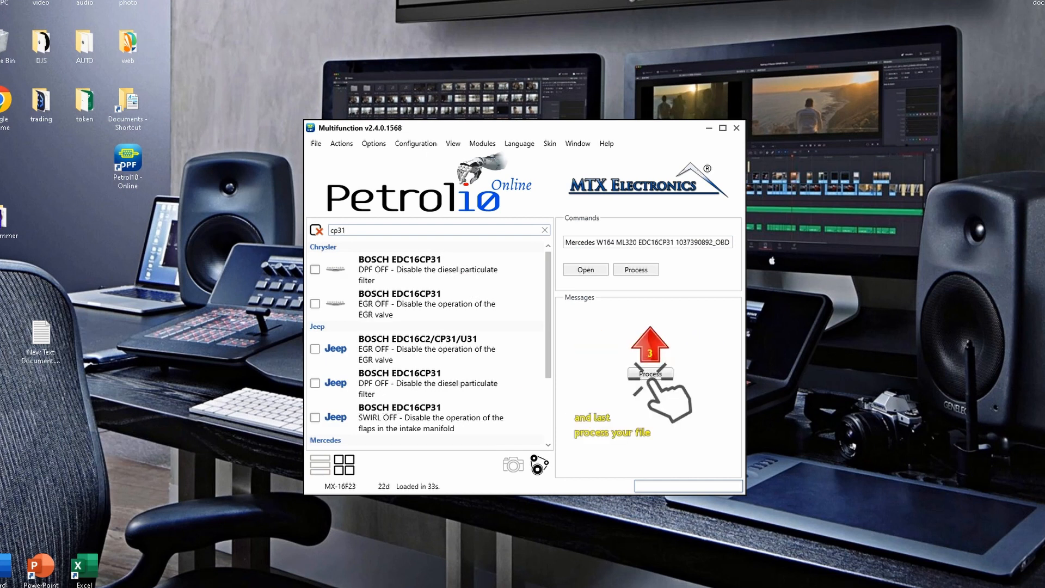
drag(548, 315, 548, 375)
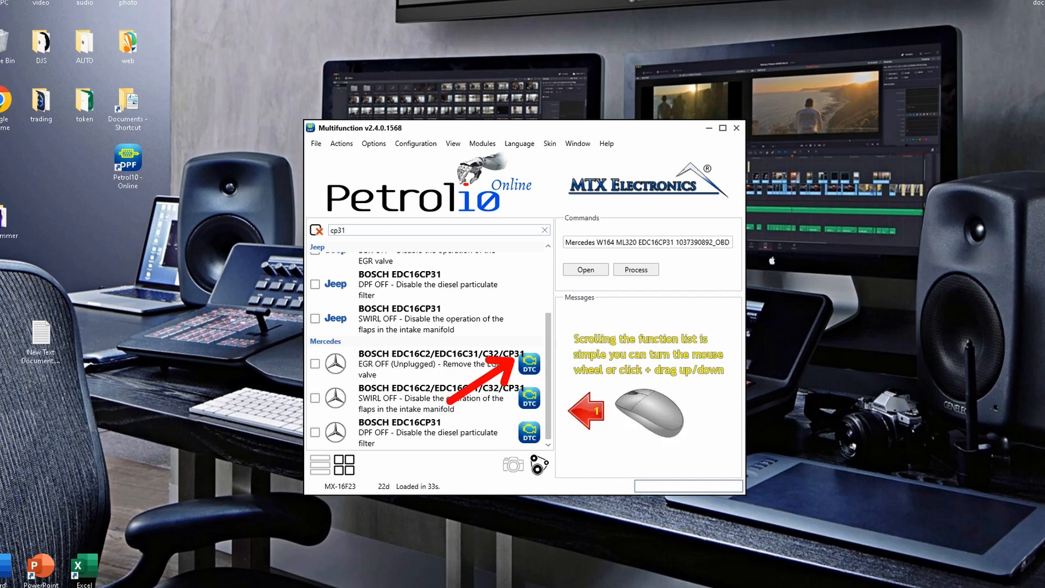
scroll(425, 418, up, 3)
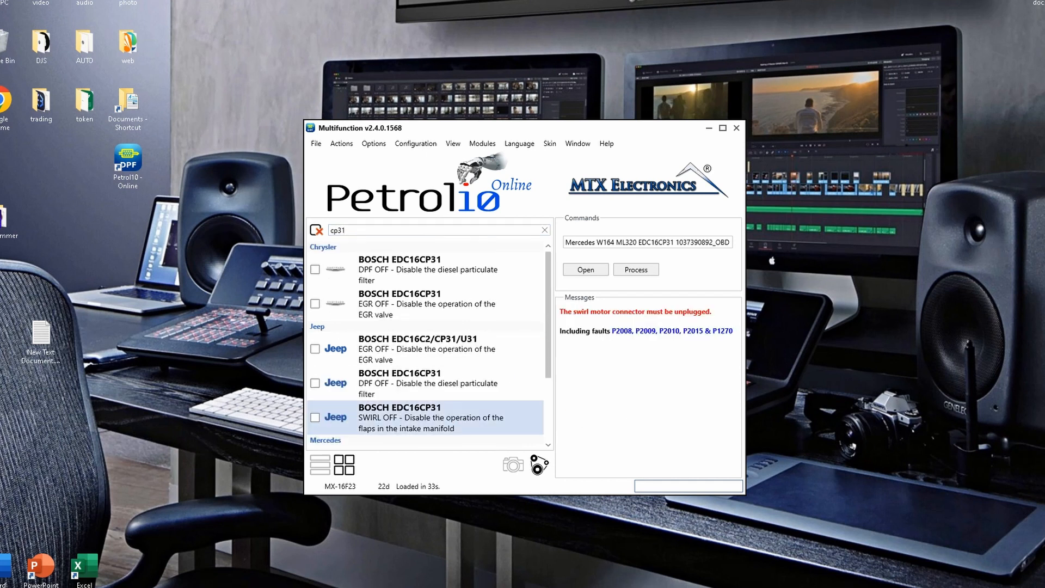
scroll(425, 424, down, 3)
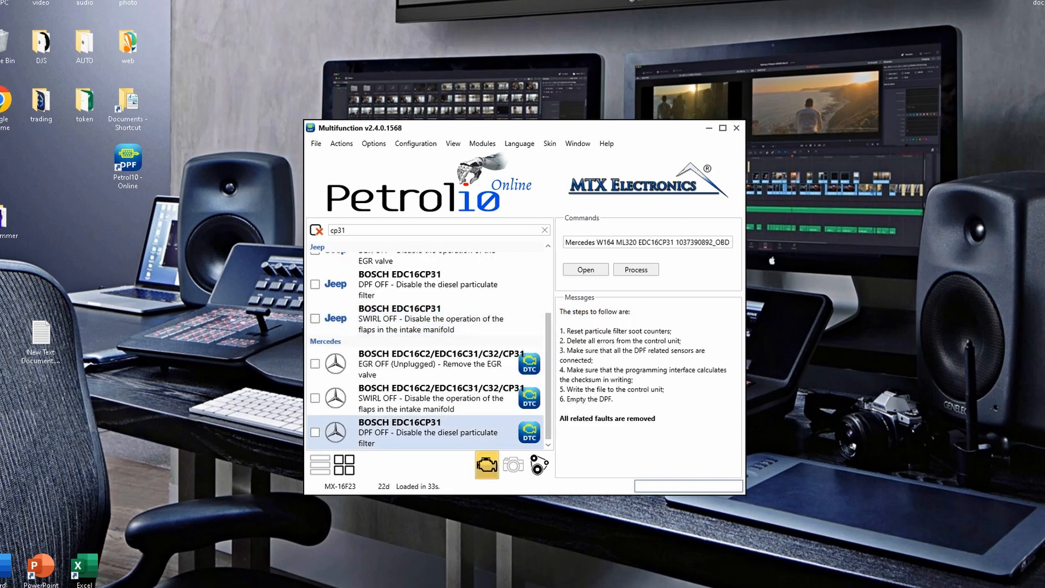
- Remove fault code P0100 from the loaded file with Faults Removal
click(486, 465)
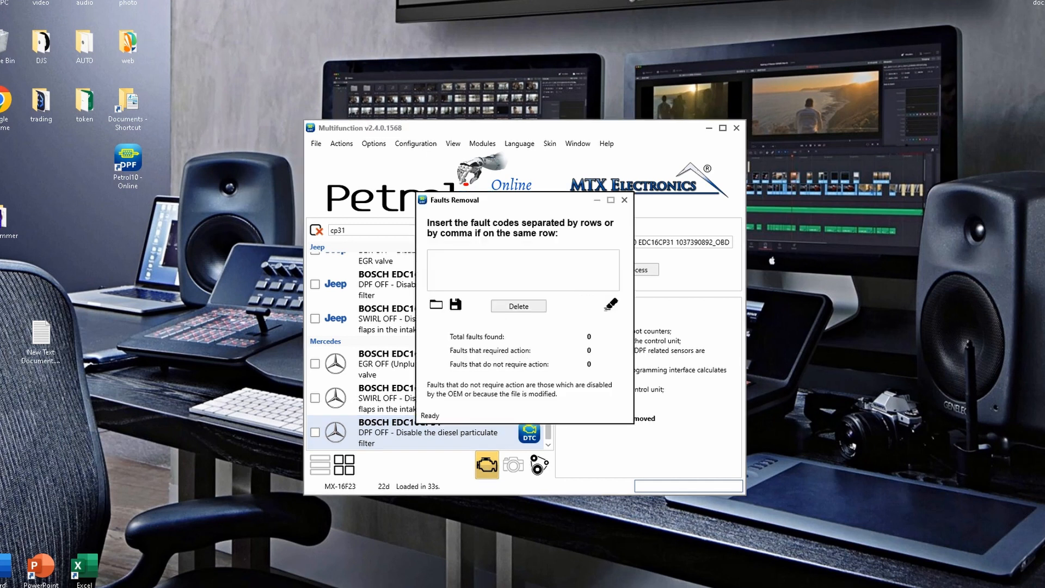
text(P)
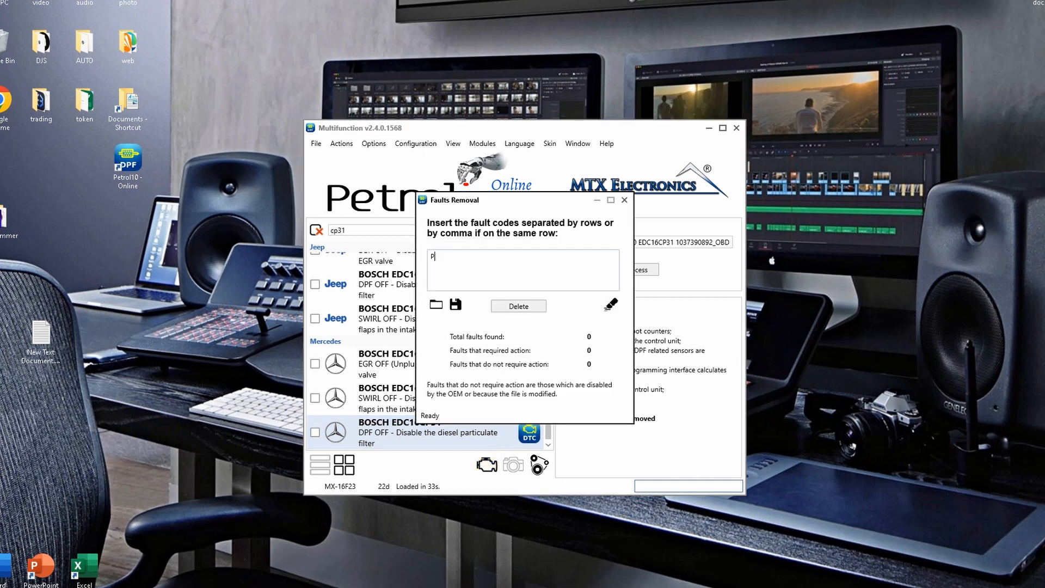
text(0100)
click(625, 199)
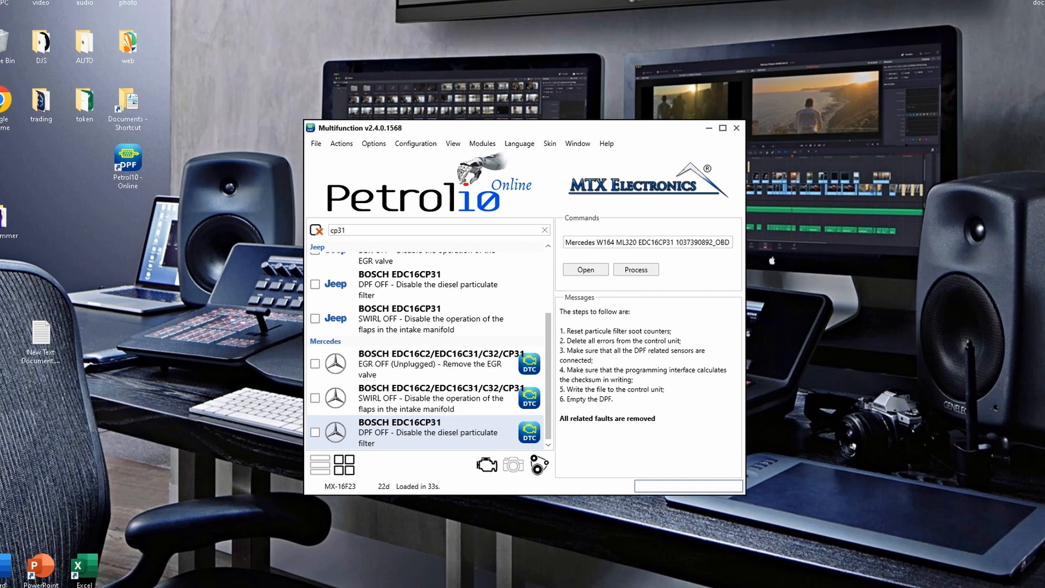
click(486, 464)
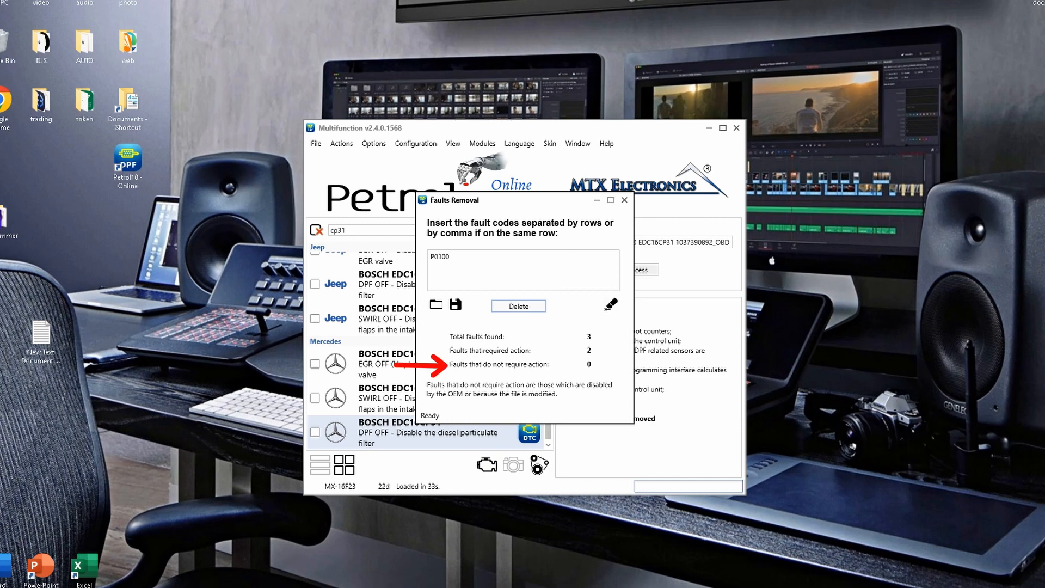
click(625, 200)
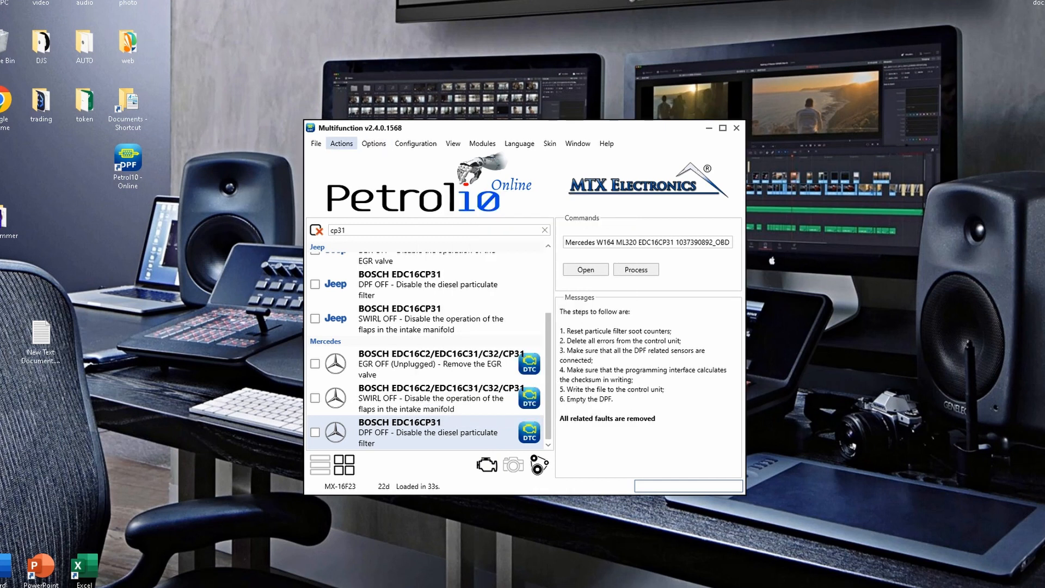
click(316, 143)
click(340, 170)
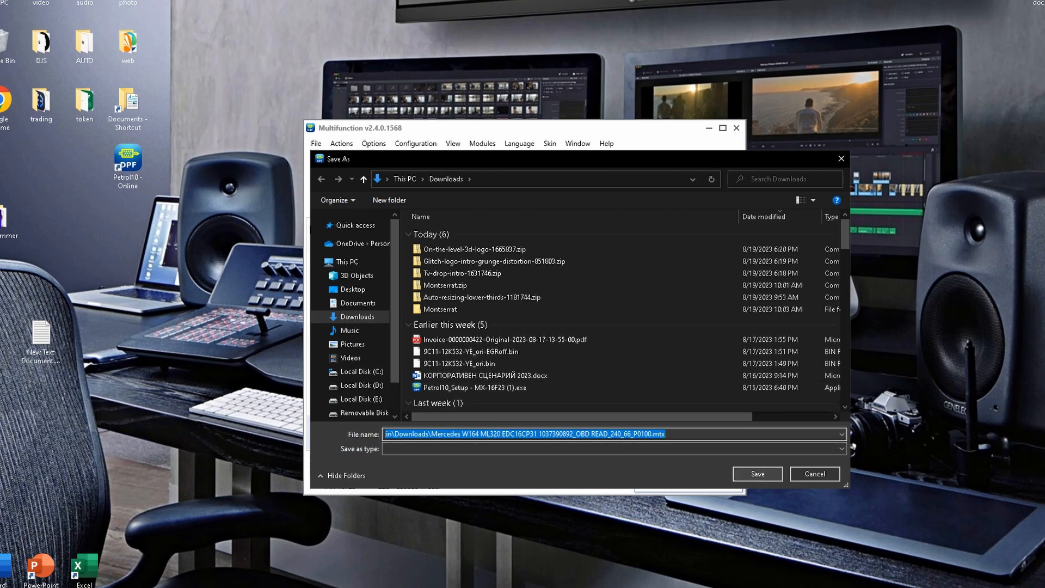
click(758, 474)
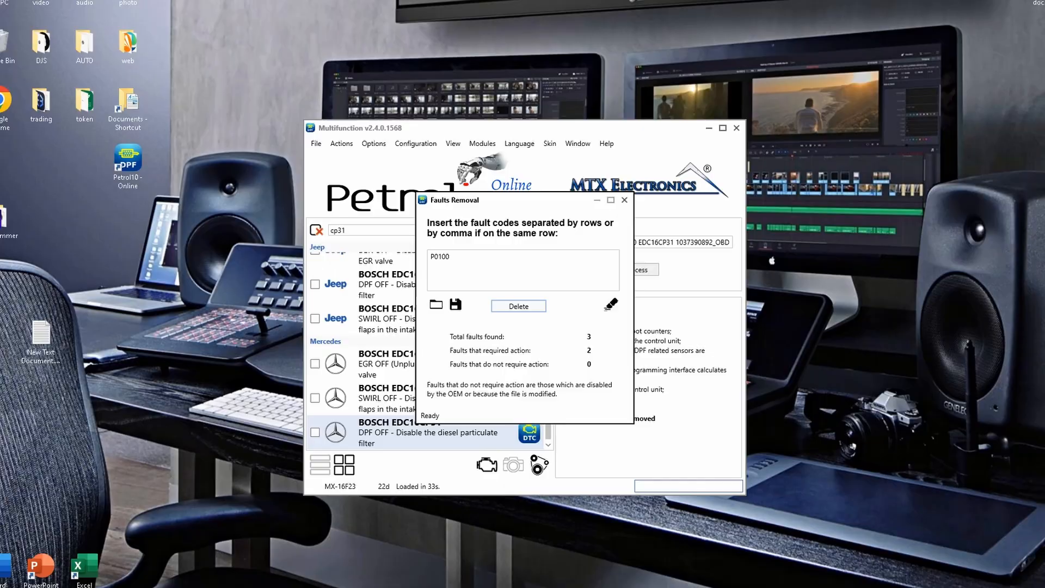
- Replace the fault entry with P0100,P0102,P0103 and remove these faults from the file
key(ctrl+a)
text(P0100,P0102,P0103)
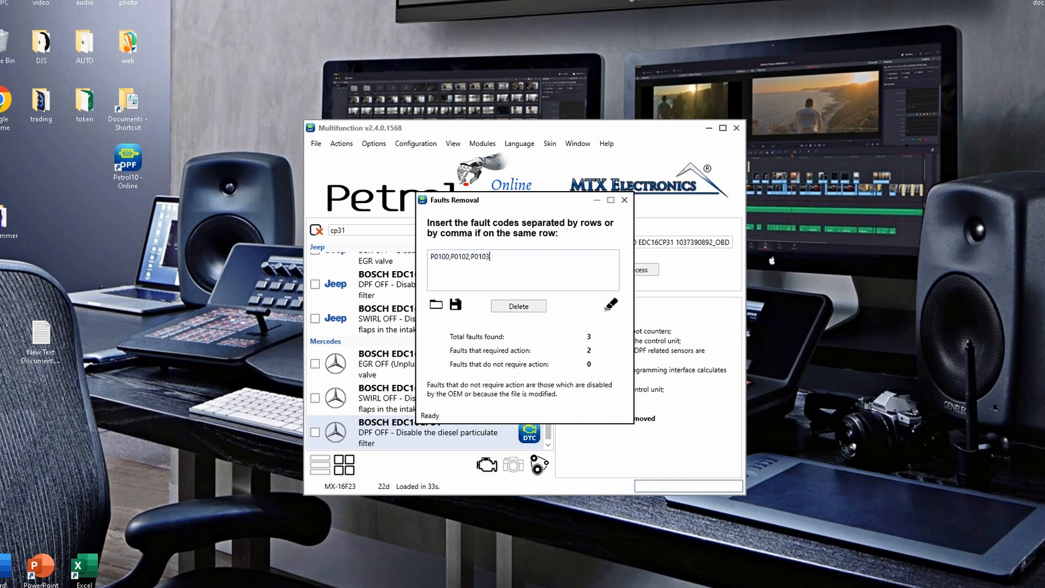
click(519, 306)
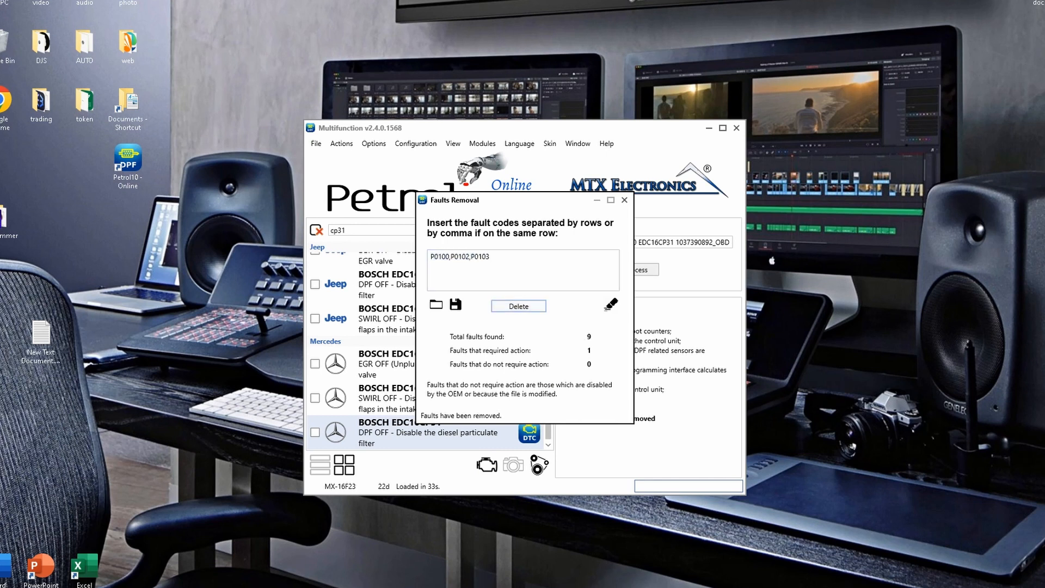
click(624, 199)
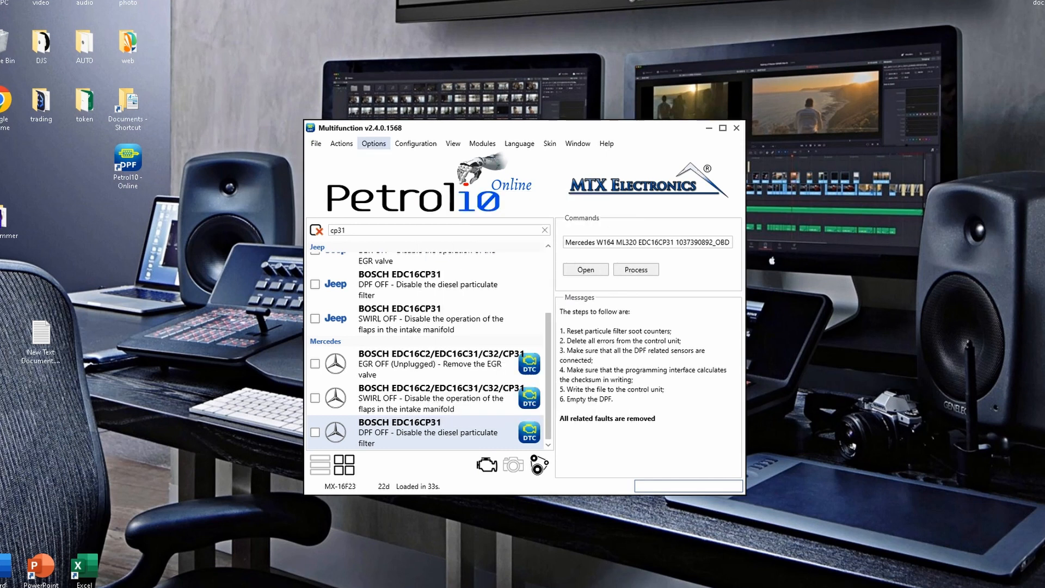
click(316, 143)
click(340, 169)
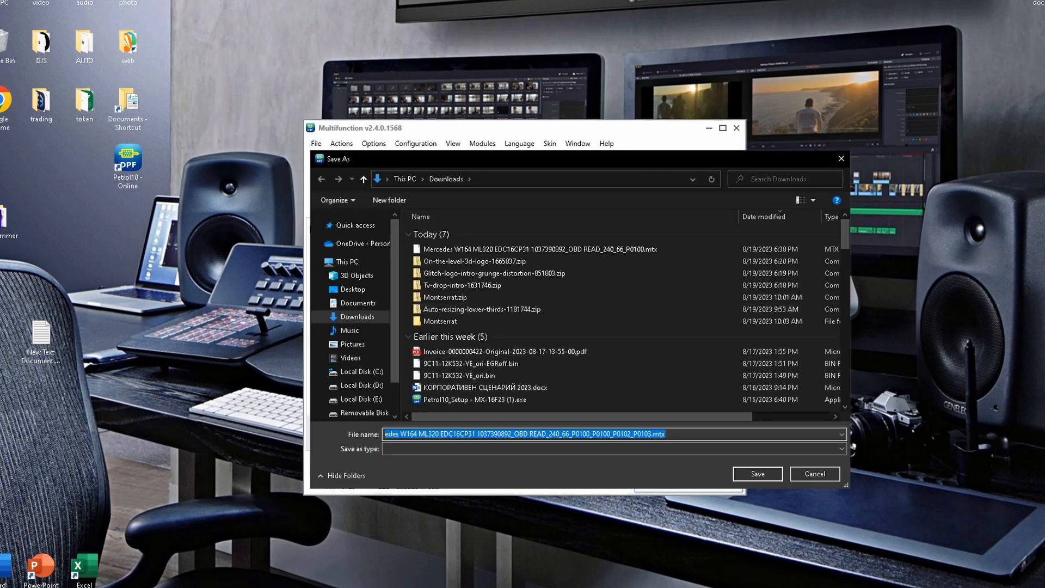
key(Return)
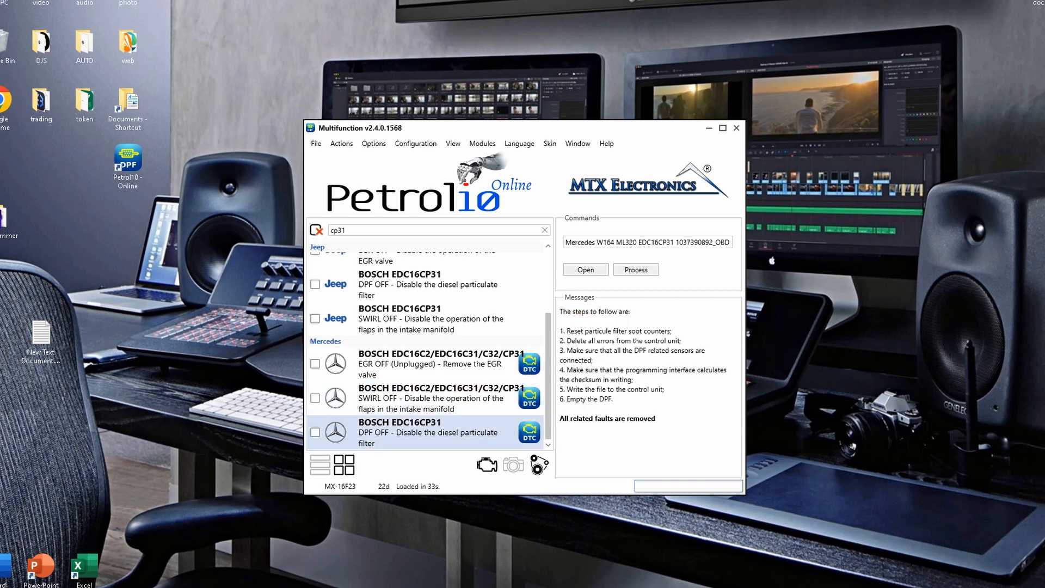
- Clear the Faults Removal entry, enter a comma-separated list of fault codes starting with P0400 to P0408, and save the list
click(487, 465)
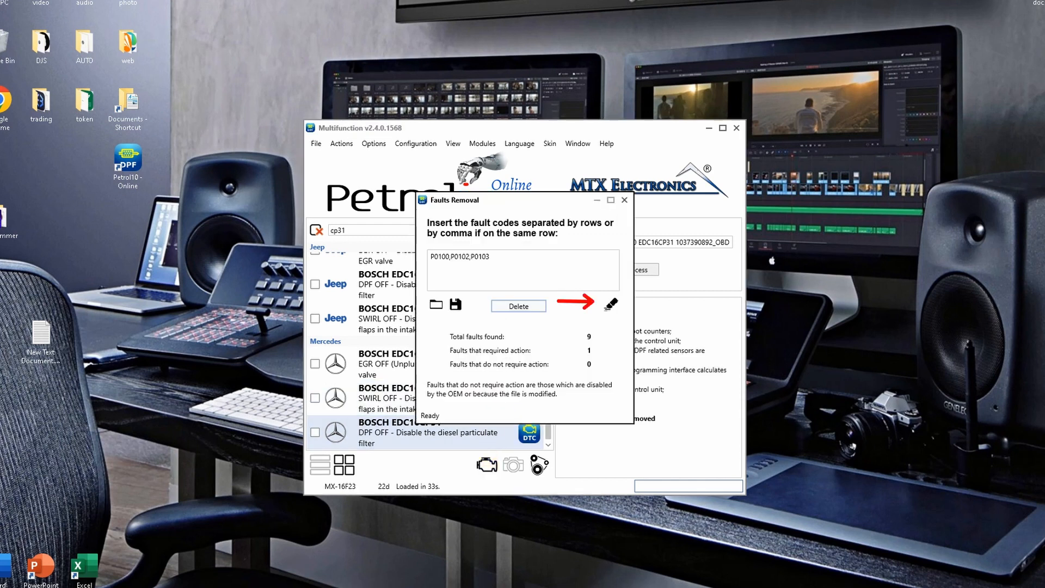
click(610, 304)
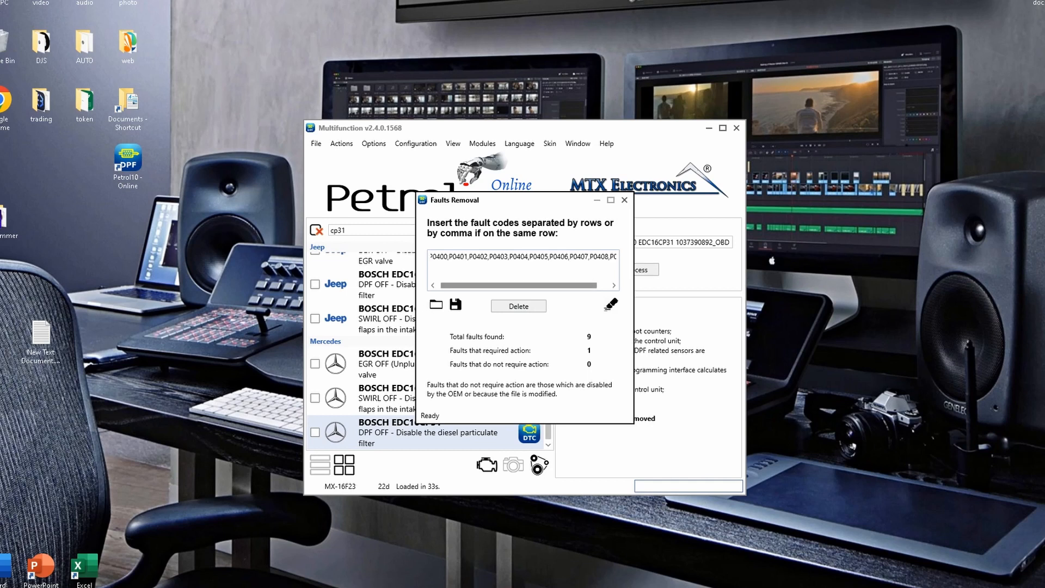
drag(530, 286, 516, 286)
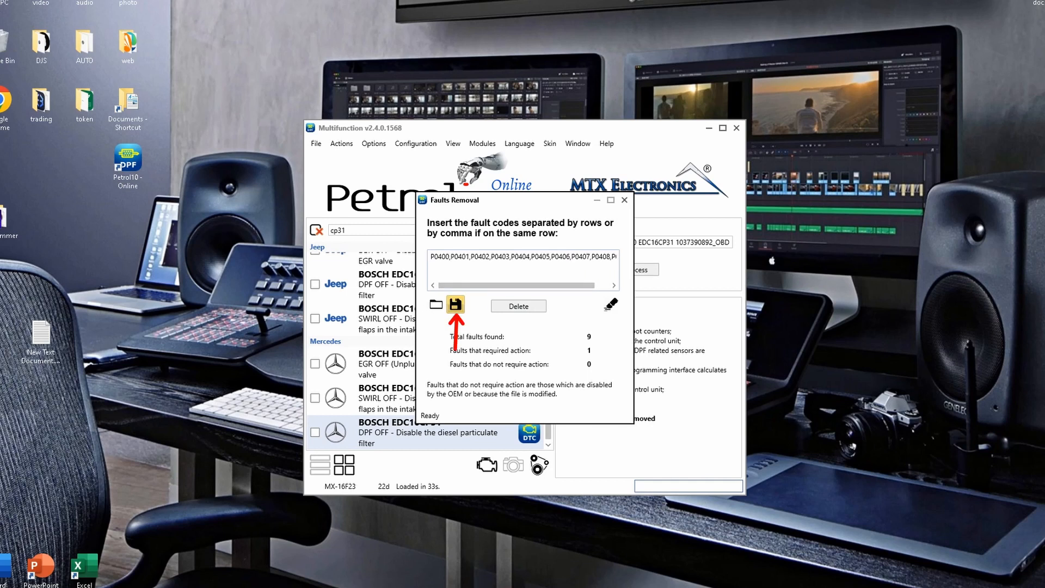
click(455, 304)
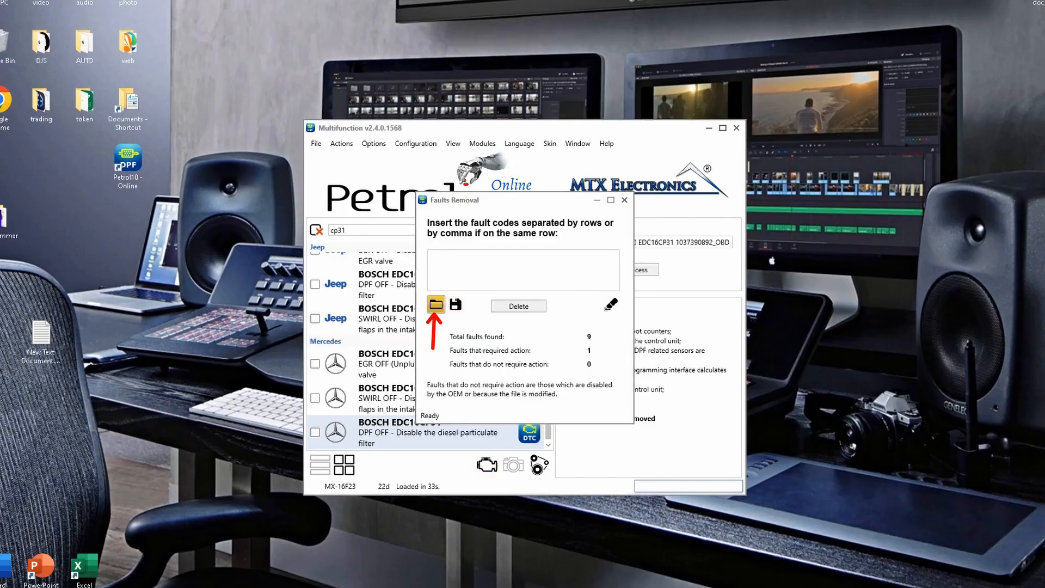
- Load the saved list of P0400-series fault codes back into Faults Removal
click(619, 304)
click(869, 532)
click(519, 306)
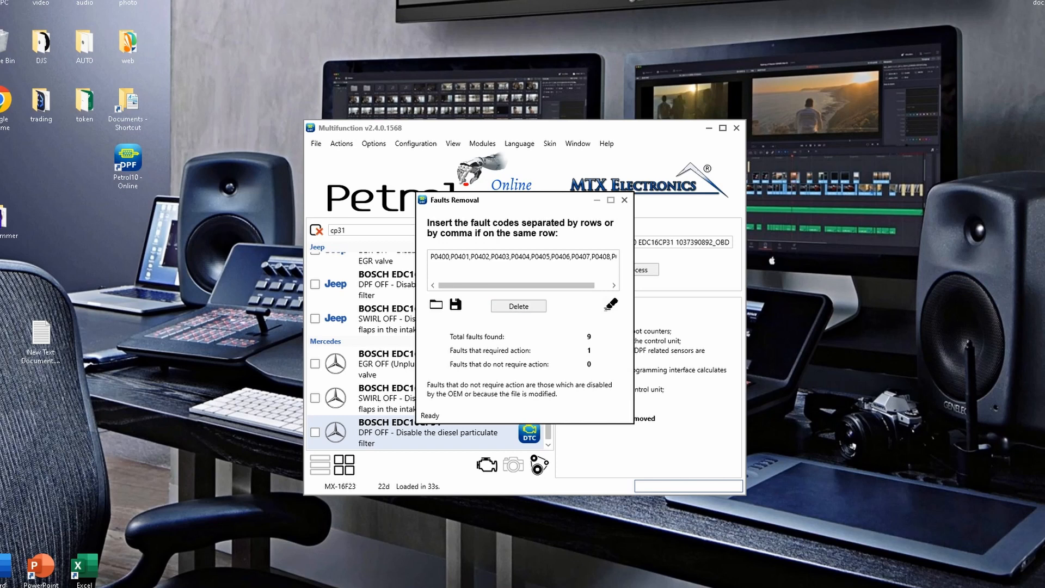
drag(430, 257, 506, 256)
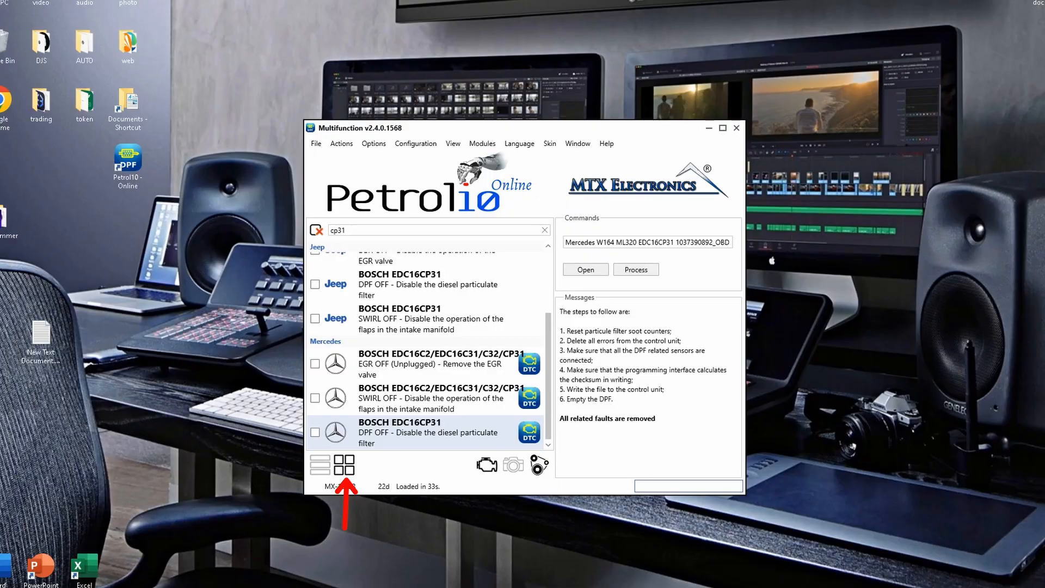
- Switch to the car brand overview and show the Mercedes functions
click(344, 465)
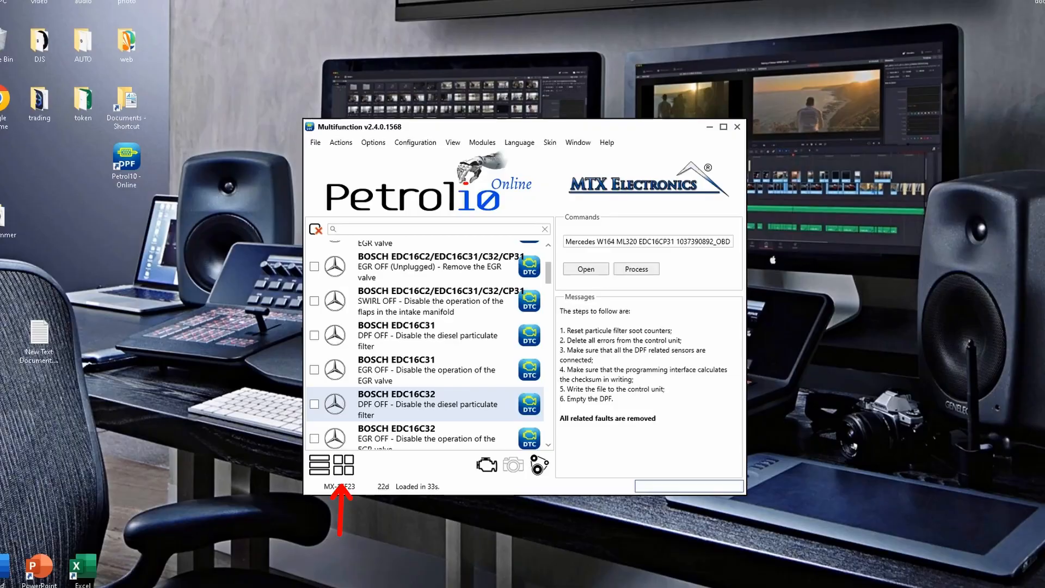
click(343, 465)
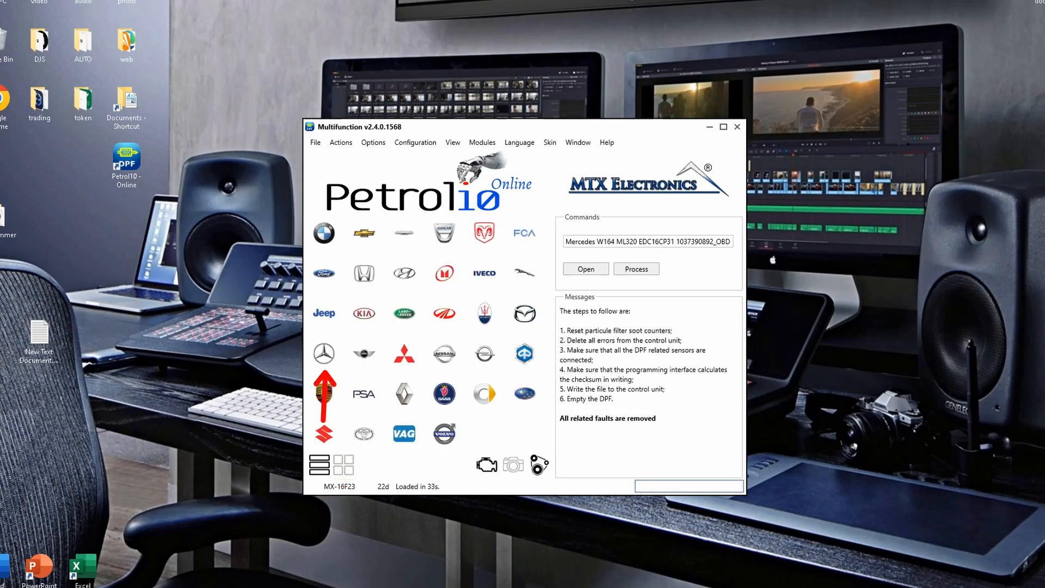
click(324, 353)
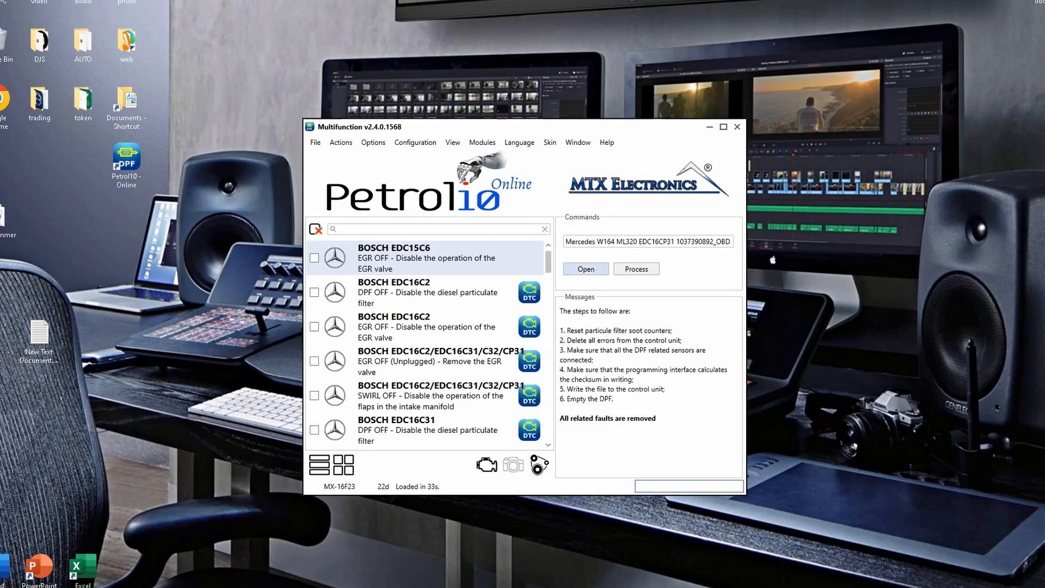
click(585, 269)
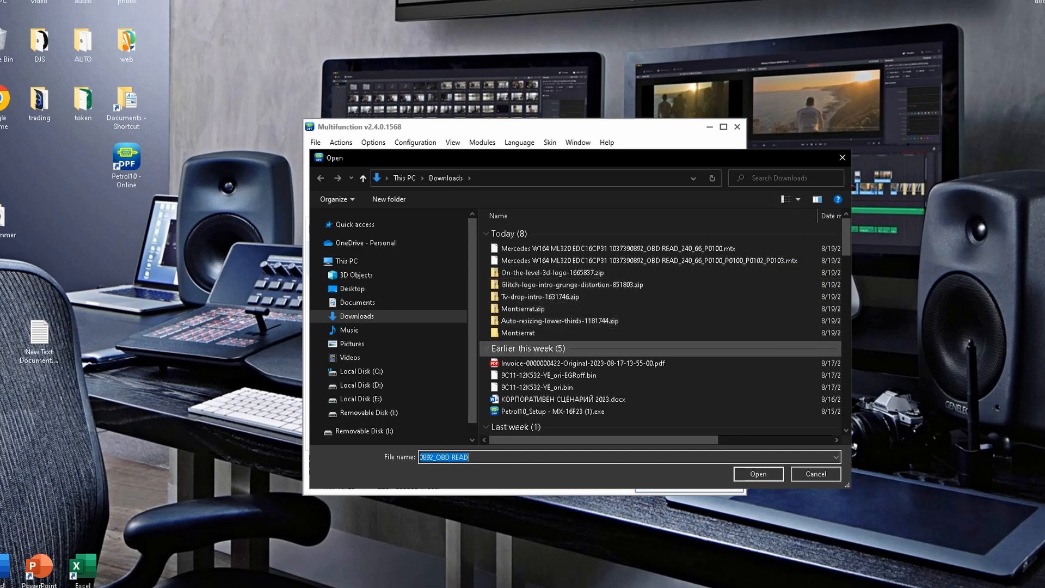
scroll(544, 368, down, 1)
scroll(658, 378, down, 1)
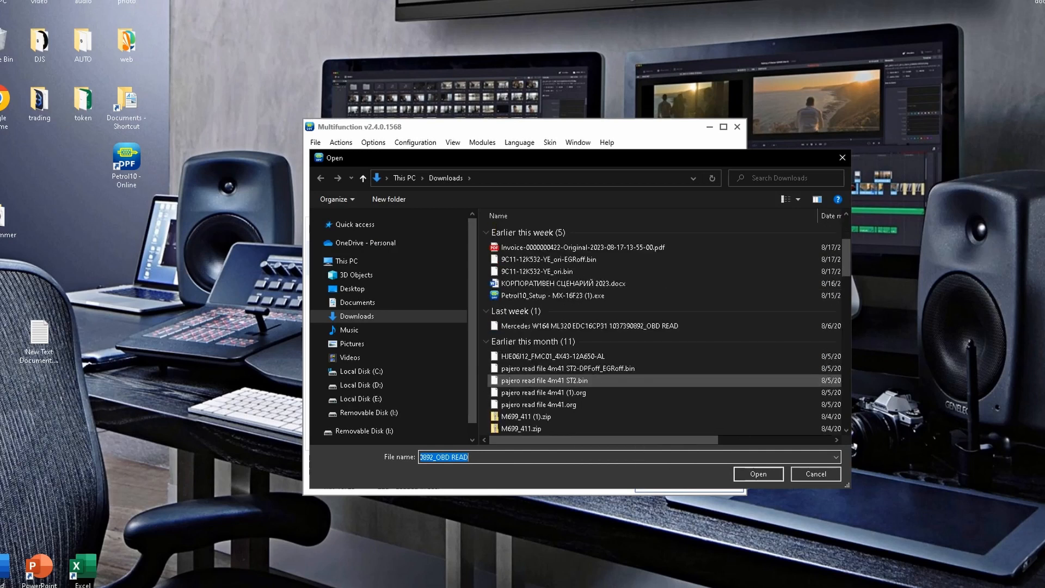
click(589, 325)
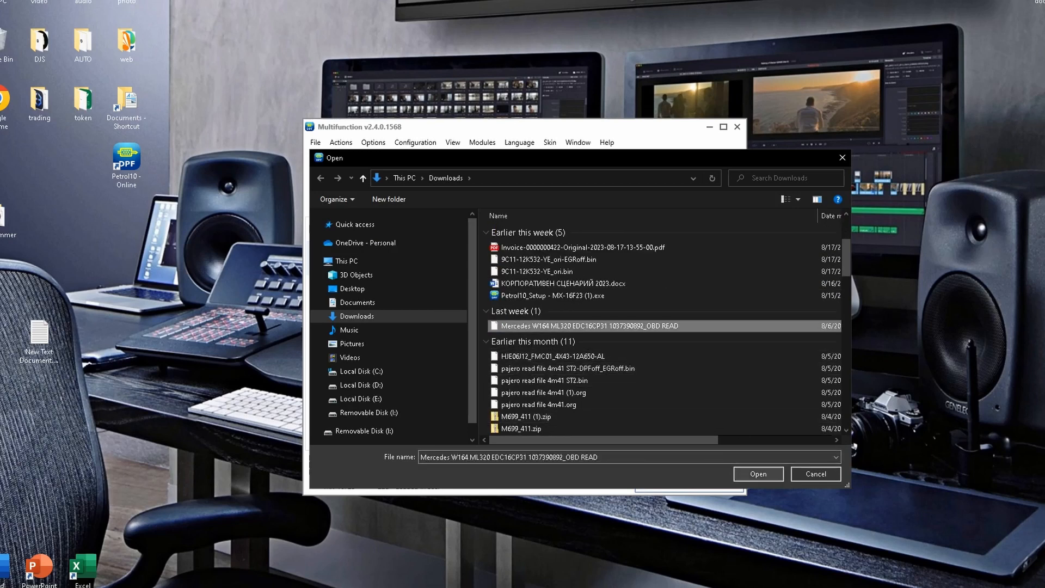
click(758, 474)
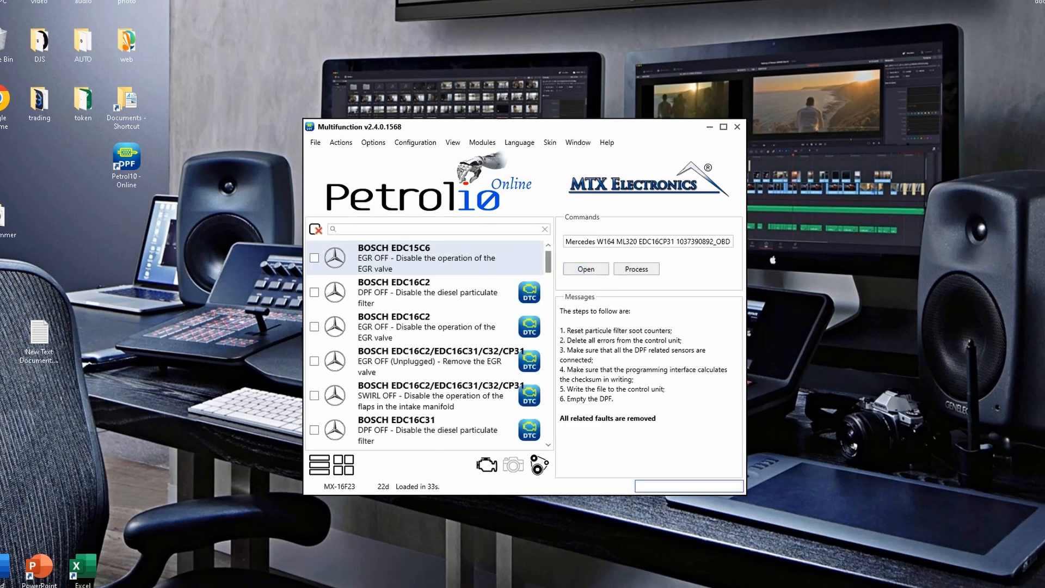
- Select the Mercedes BOSCH EDC16C2/EDC16C31/C32/CP31 SWIRL OFF function and remove fault code P0100 from the file
scroll(427, 343, down, 1)
scroll(428, 343, down, 1)
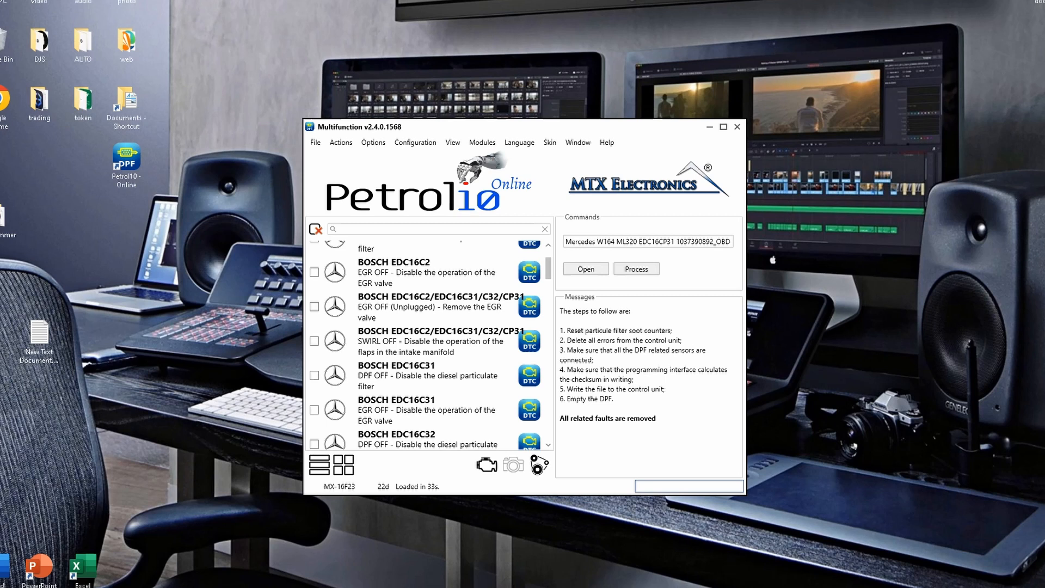
click(430, 341)
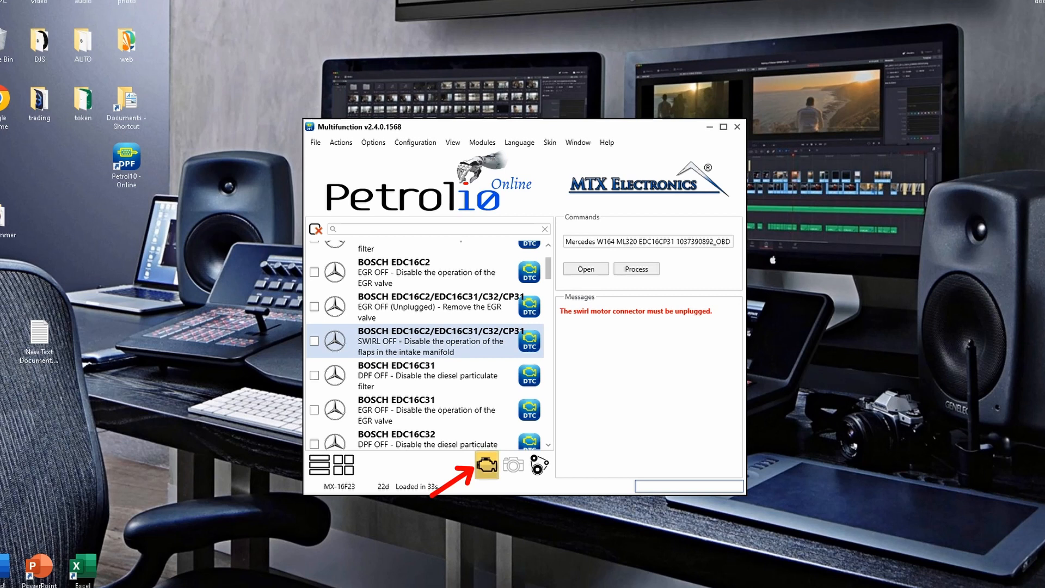
click(486, 464)
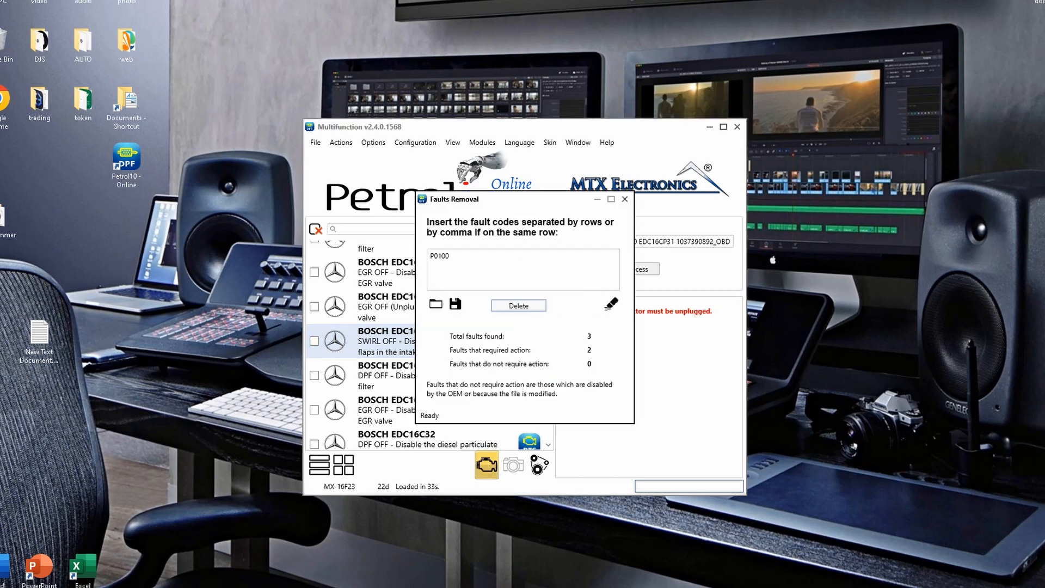
drag(451, 256, 429, 256)
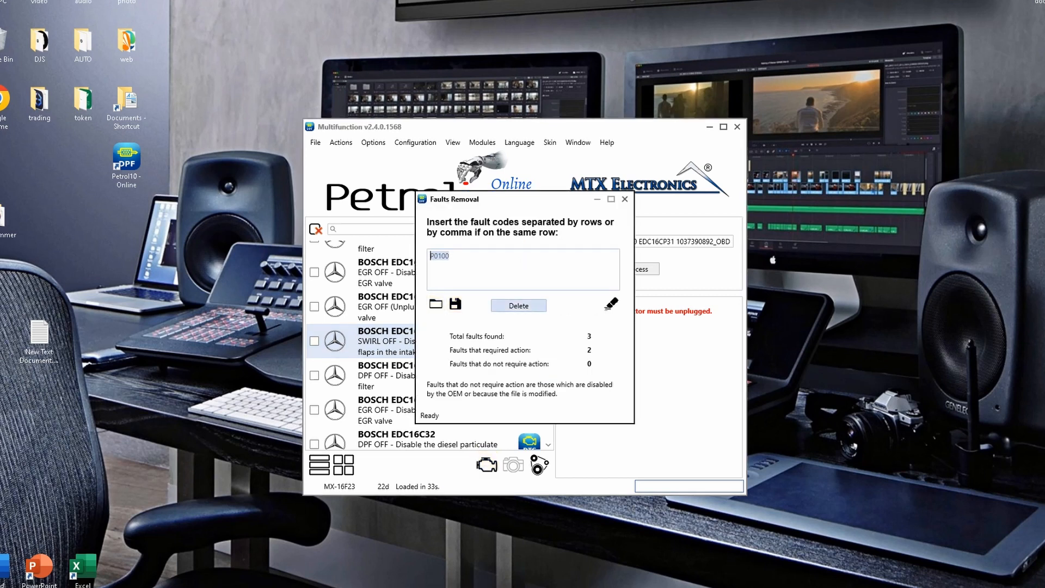
click(452, 256)
click(518, 305)
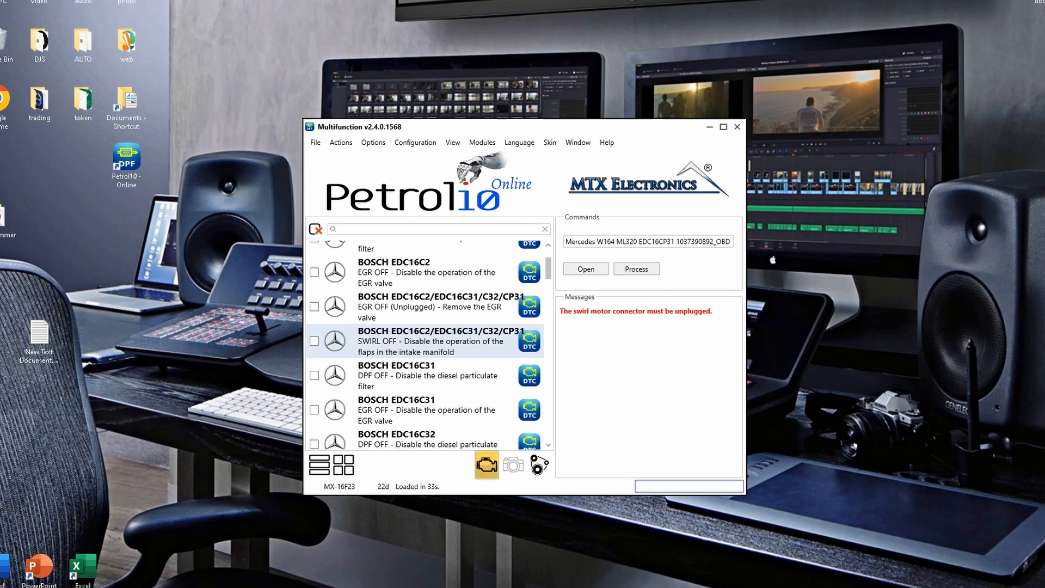
click(486, 464)
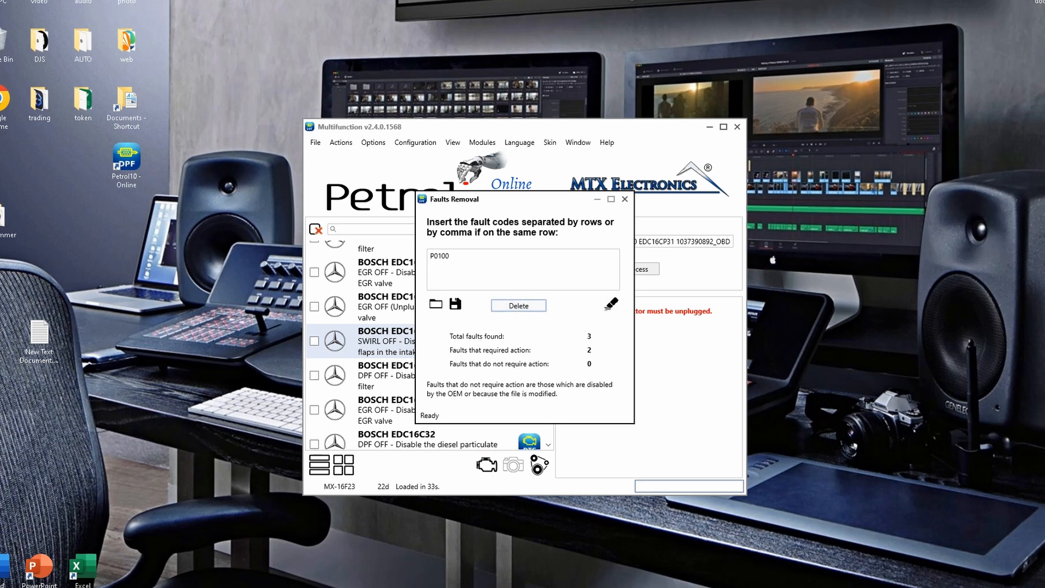
click(625, 198)
click(315, 143)
click(339, 170)
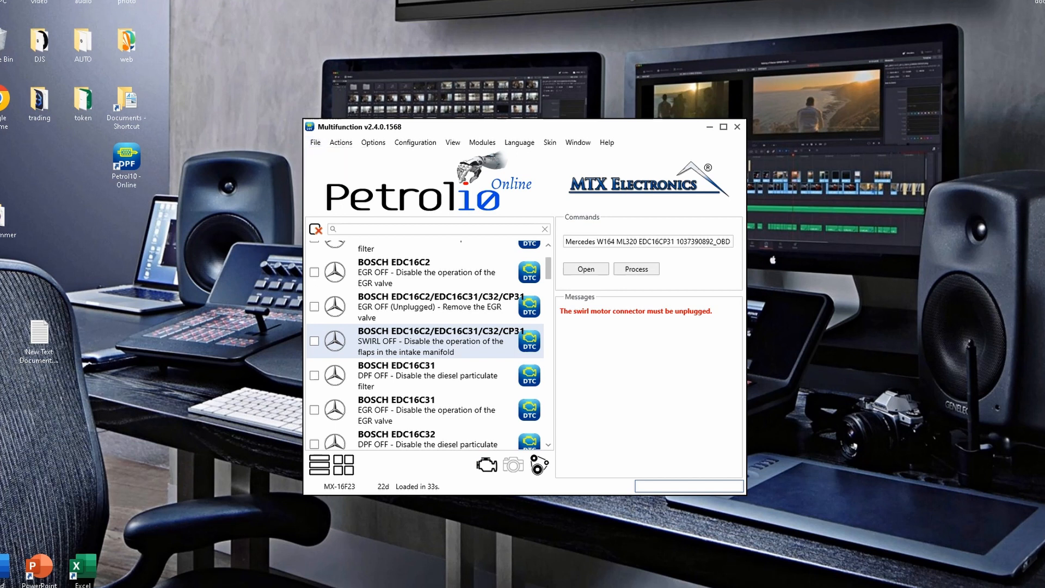
key(Return)
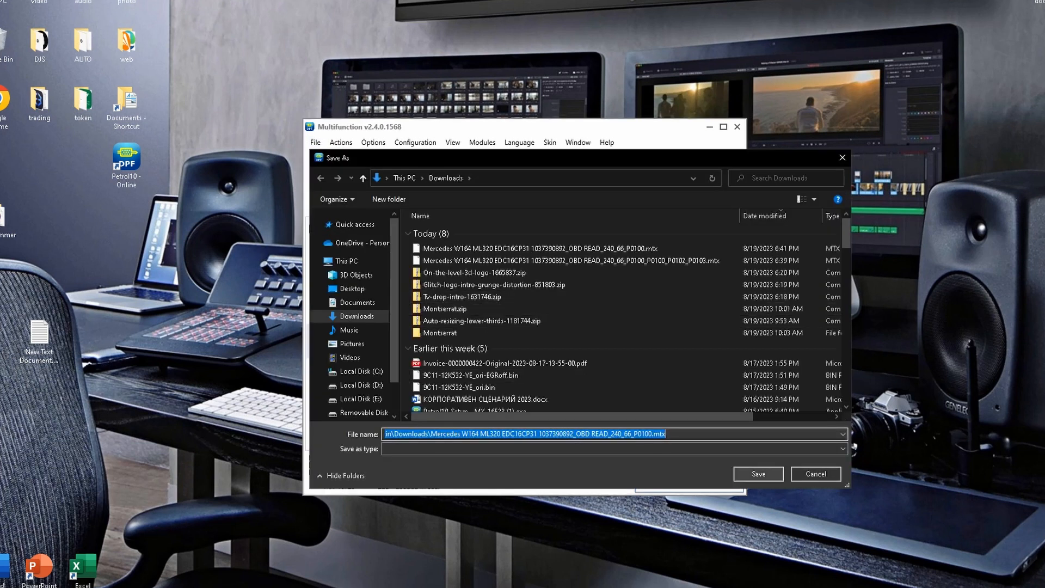
key(y)
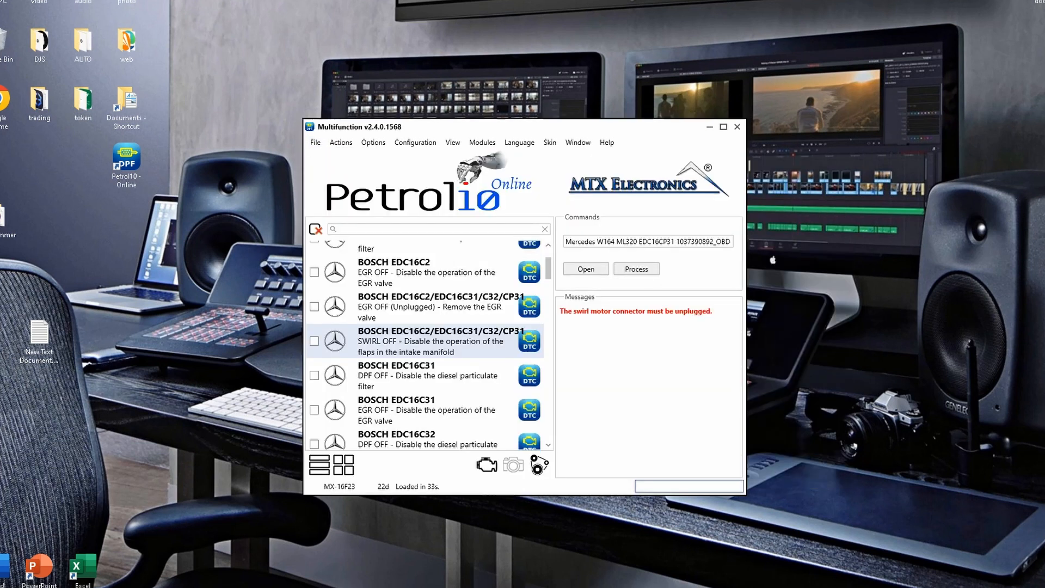